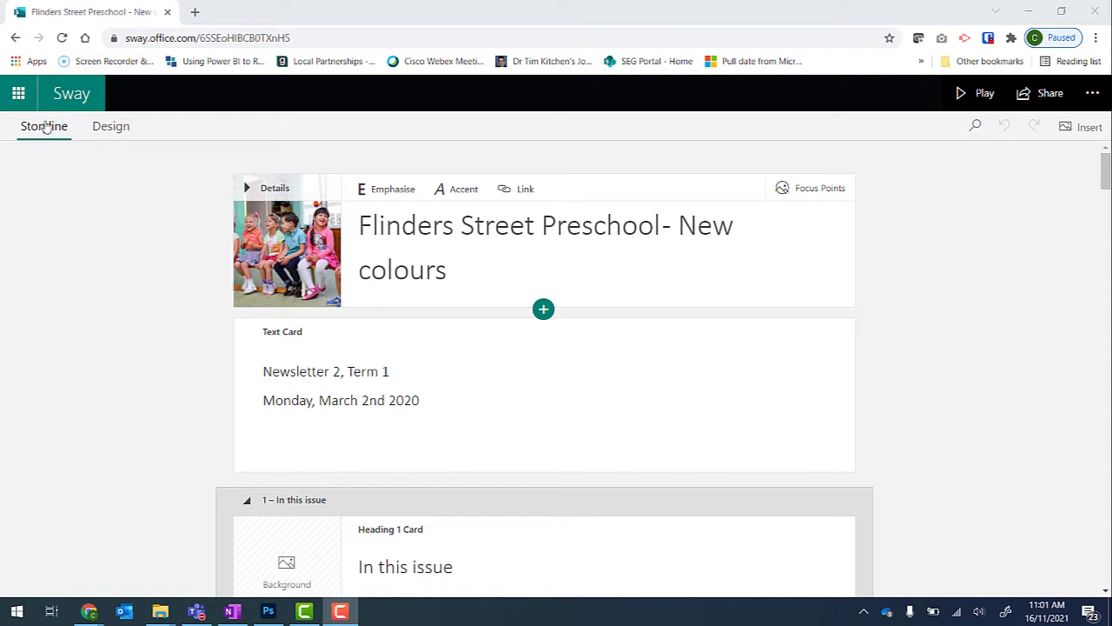
Switch the Sway editor to the Design view of the Flinders Street Preschool newsletter.
left_click(113, 127)
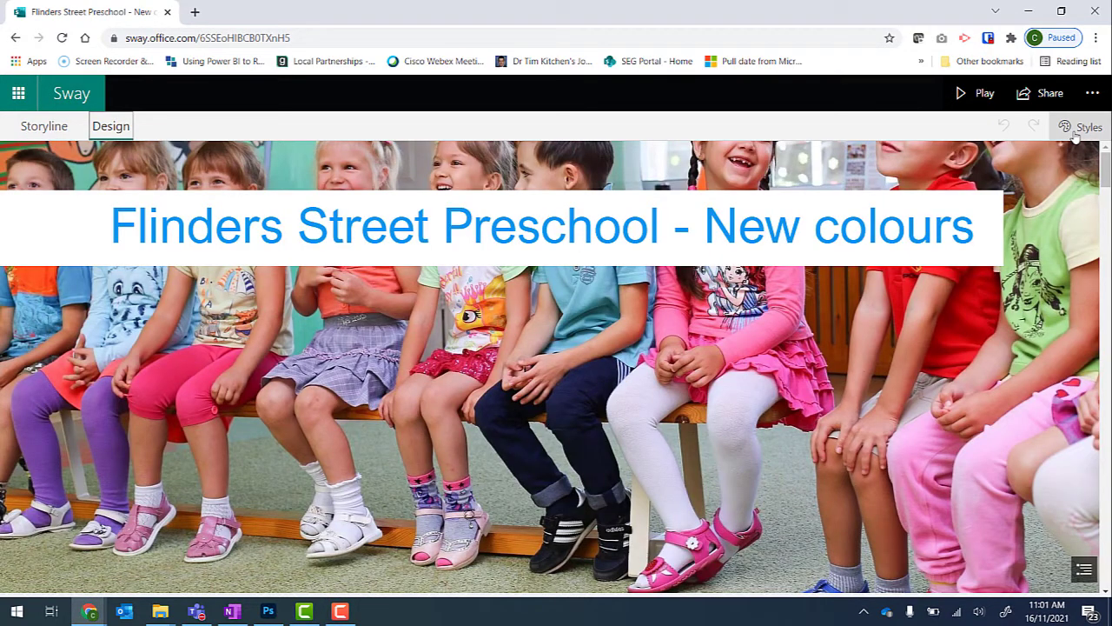
Show the Styles pane beside the design preview and scroll the preview down and back up.
left_click(1078, 128)
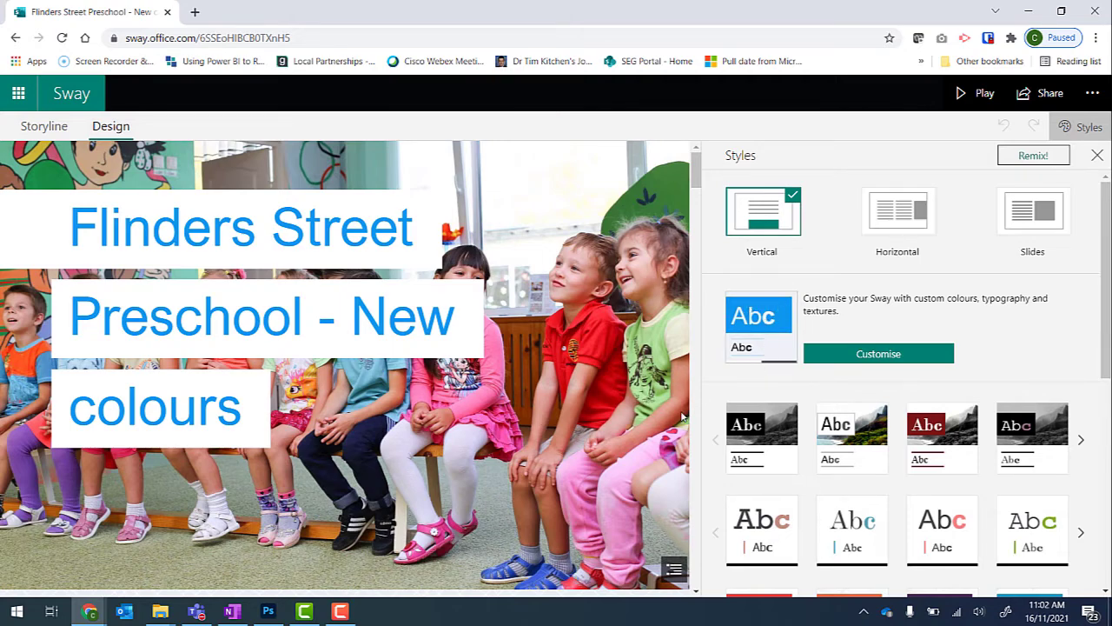
scroll(591, 430, "down", 5)
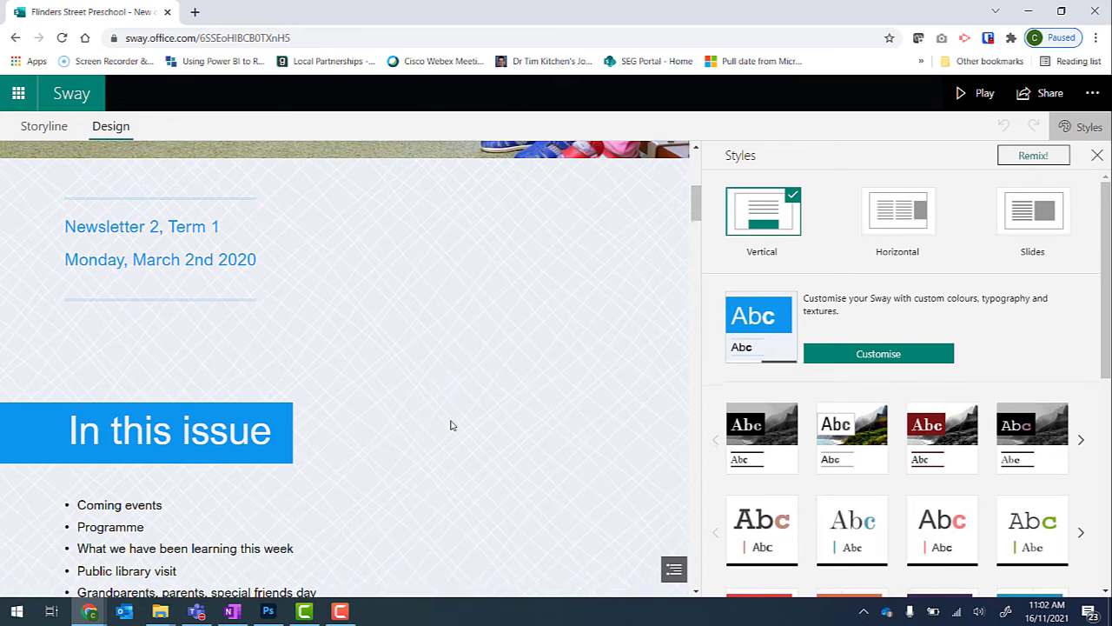
scroll(451, 425, "up", 5)
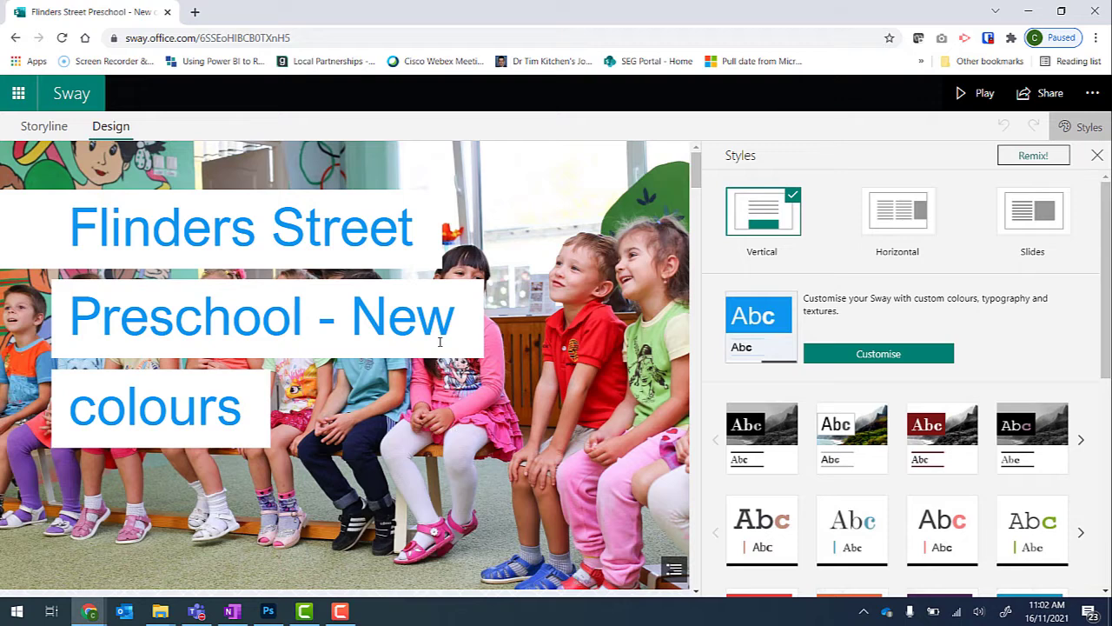
Open Customise and page four sets forward, then back, through the colour palettes.
left_click(888, 361)
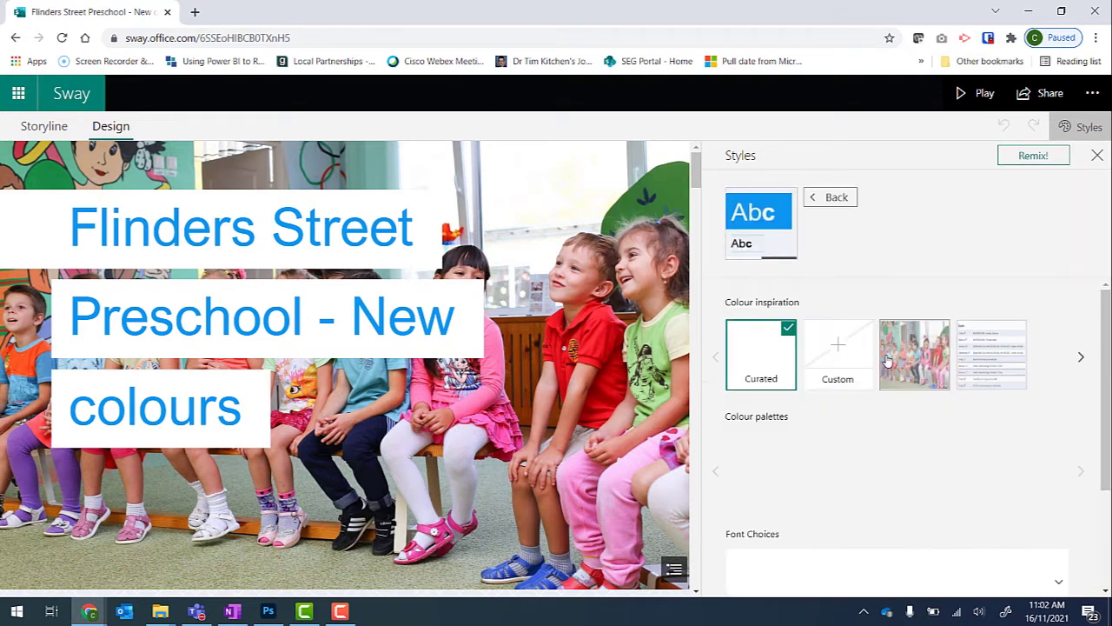
left_click(1082, 472)
left_click(1081, 473)
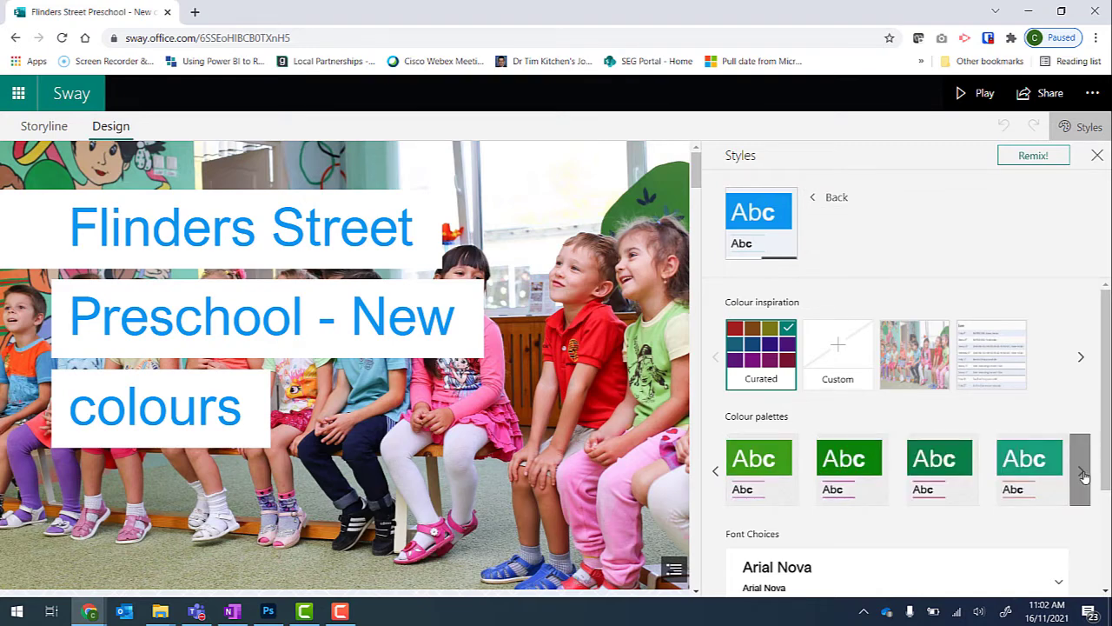
left_click(1081, 473)
left_click(1083, 473)
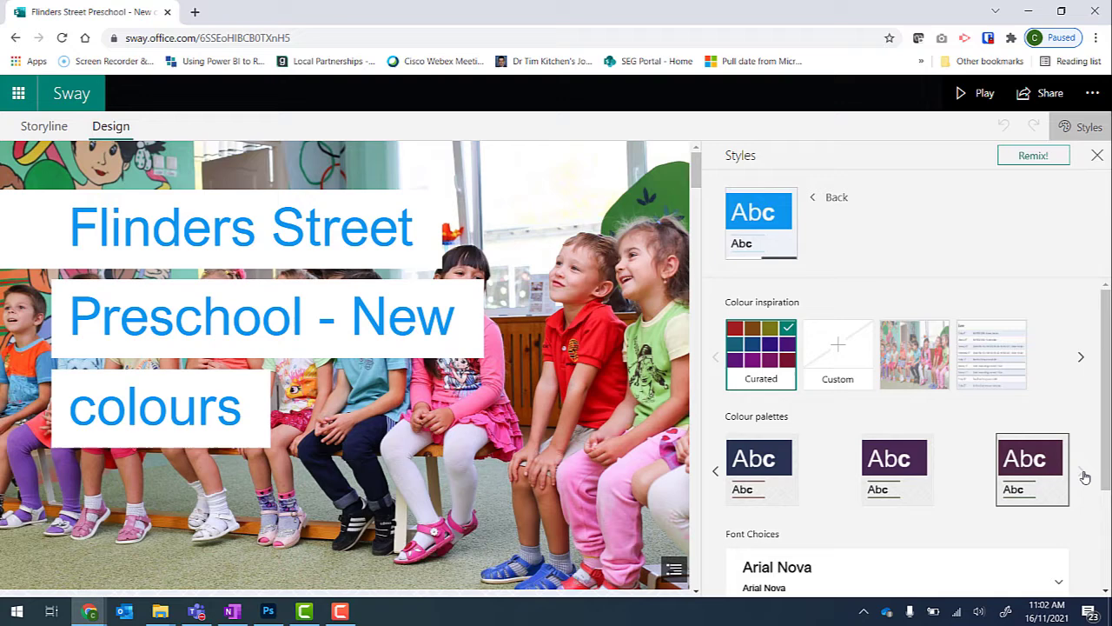
left_click(716, 483)
left_click(716, 483)
left_click(716, 483)
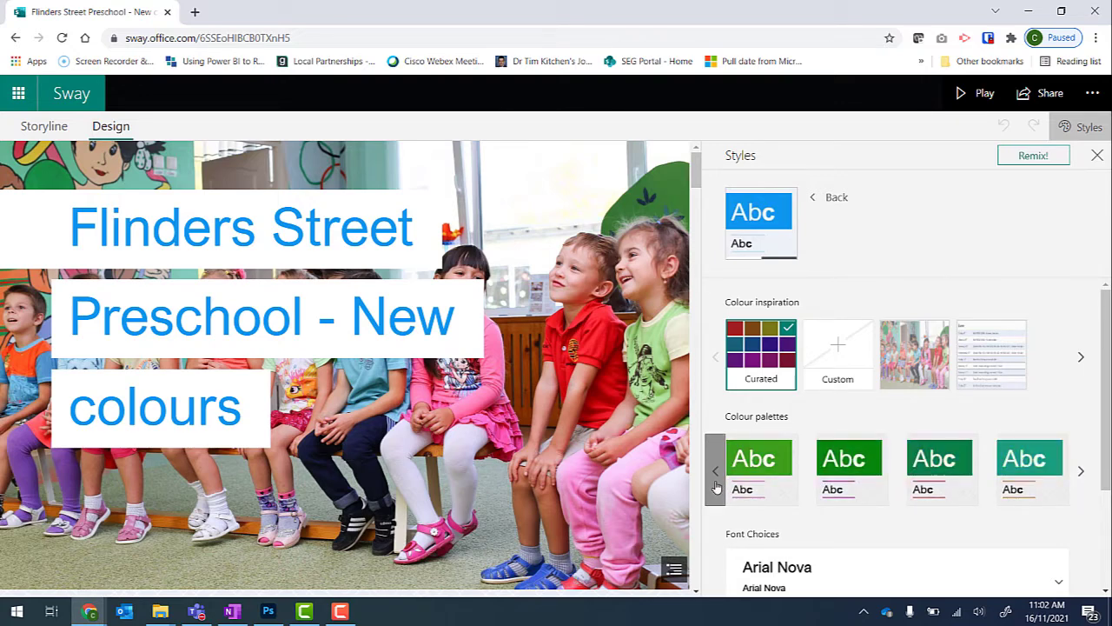
left_click(716, 483)
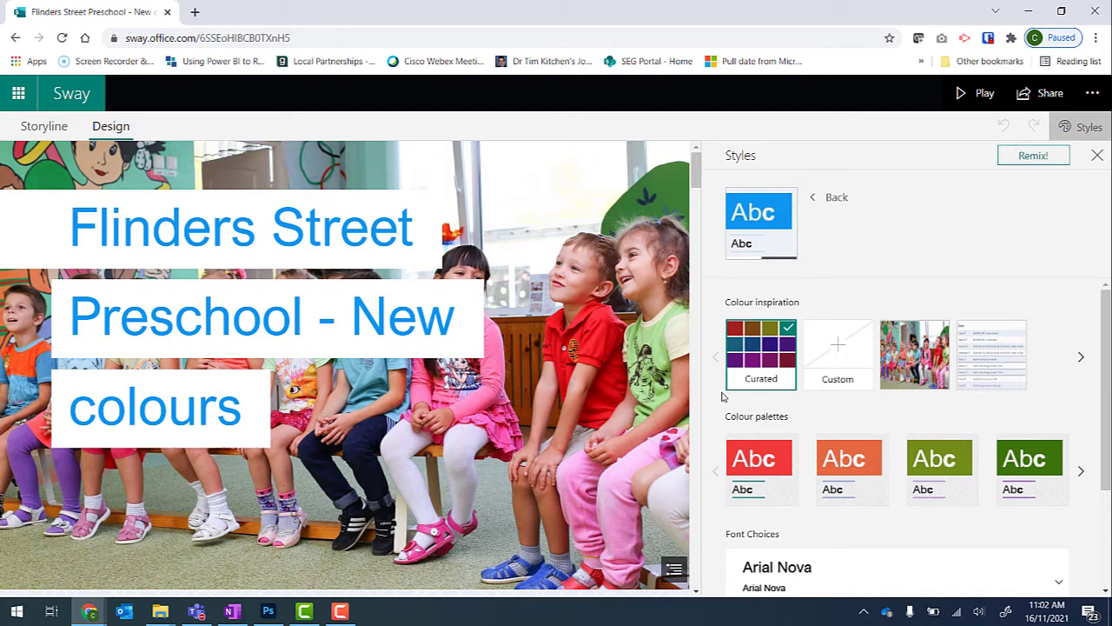
Launch Microsoft Paint from the Start search.
left_click(16, 611)
type("paint")
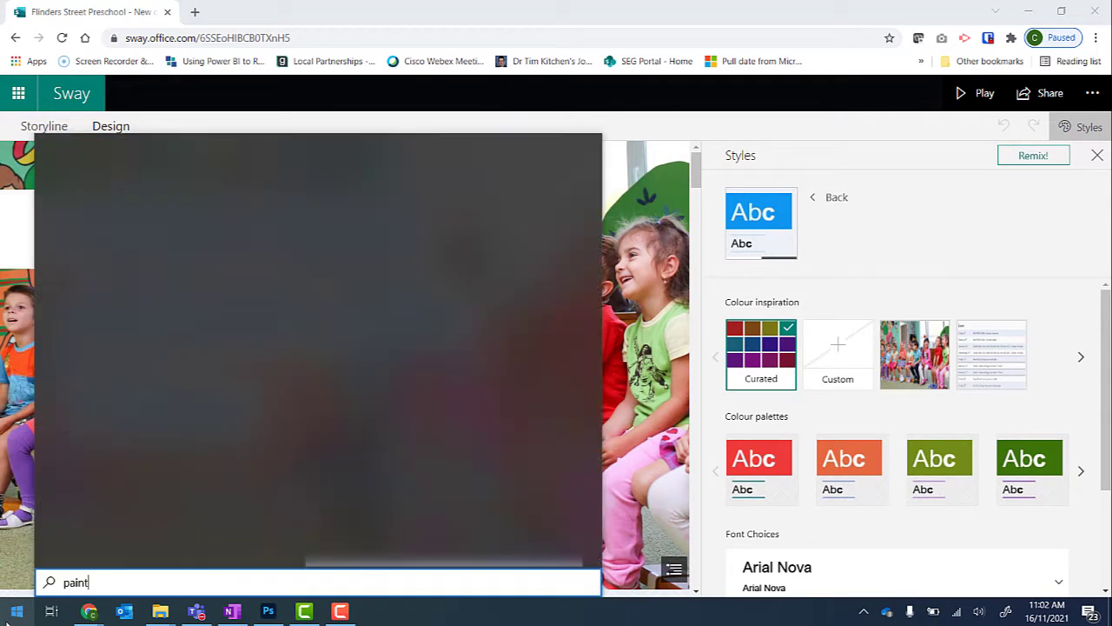
key("Return")
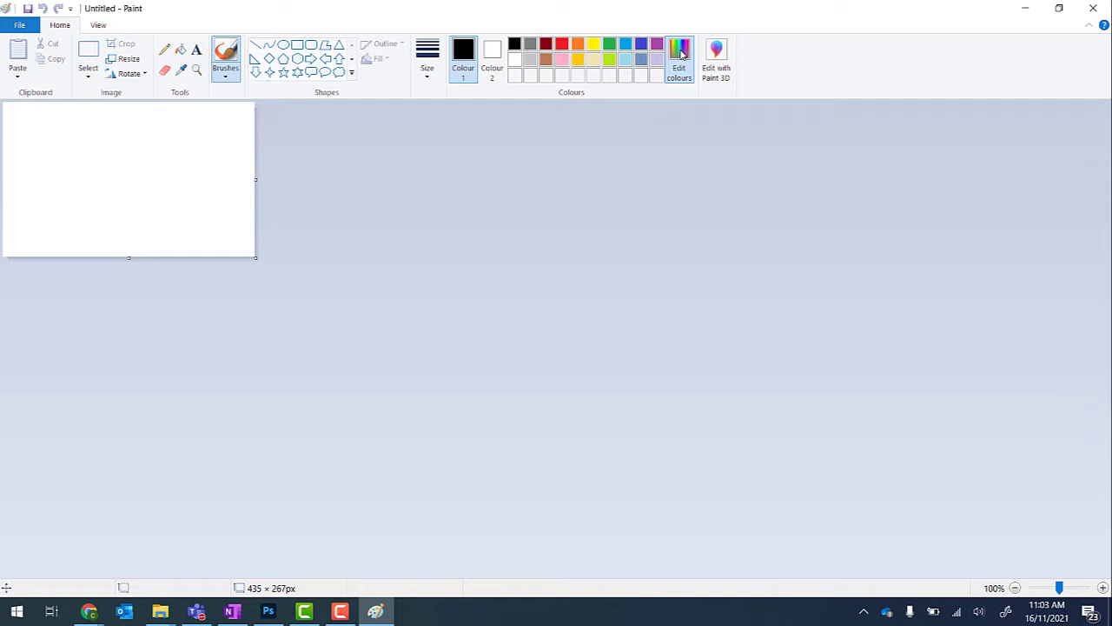
Mix a custom orange (hue 13, sat 208, lum 141; RGB 241, 118, 58) as Colour 1.
left_click(680, 54)
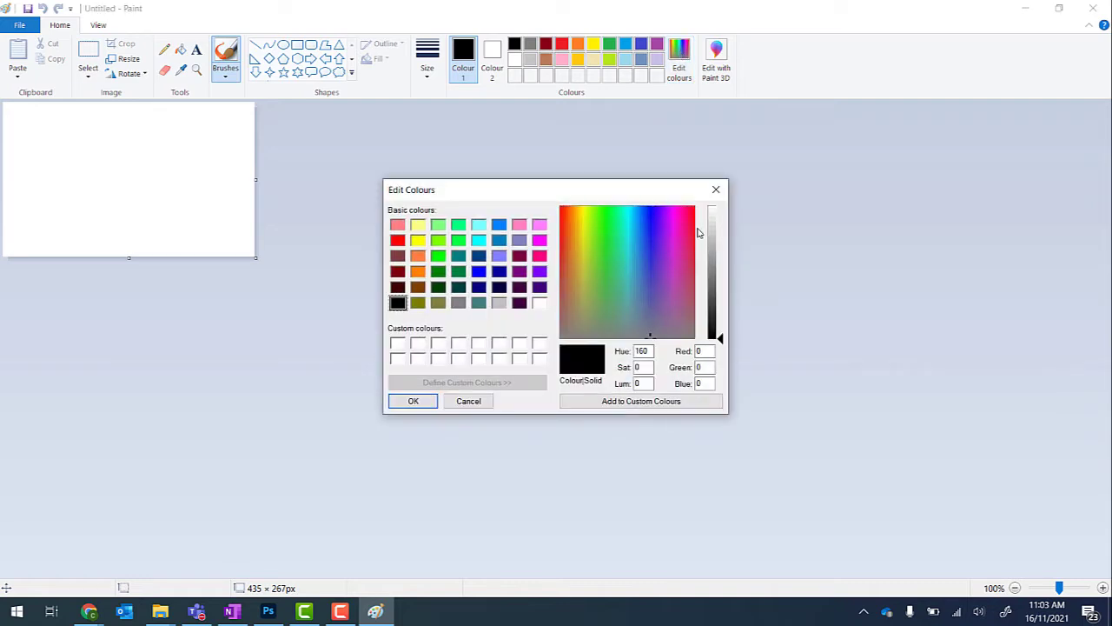
left_click(569, 228)
left_click_drag(722, 340, 721, 260)
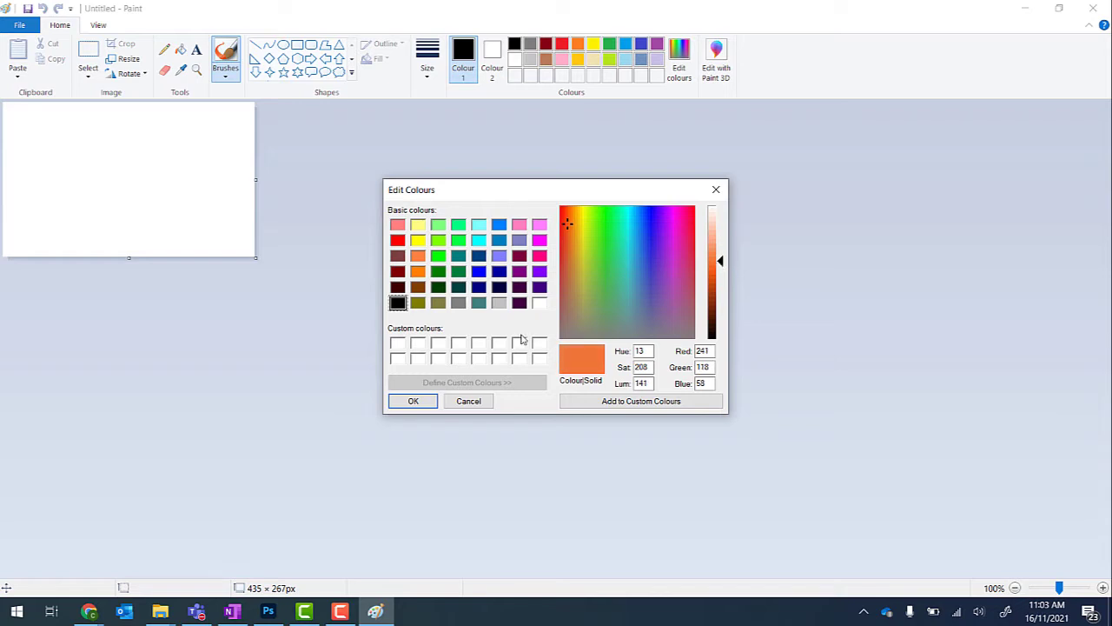
left_click(411, 402)
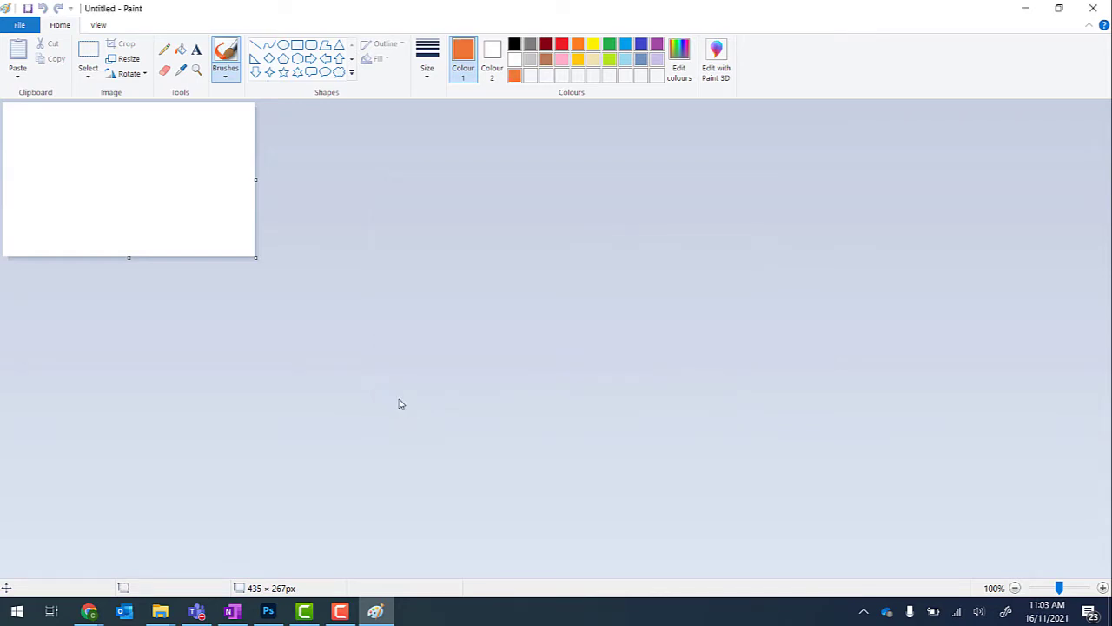
Fill the canvas with orange and save it to the Desktop as the PNG 'orange'.
left_click(182, 52)
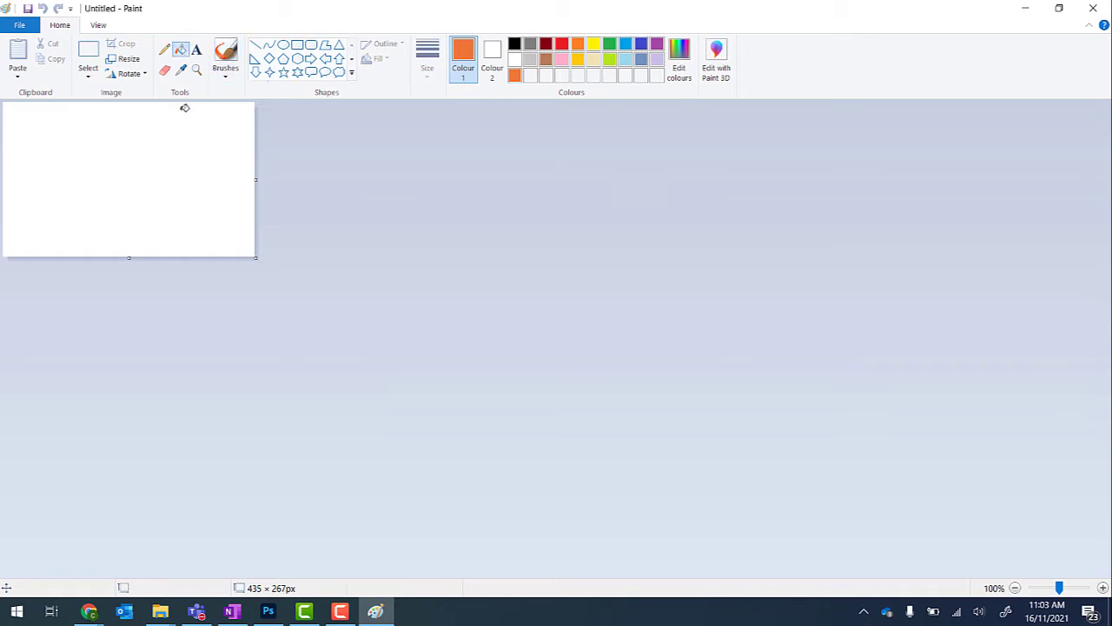
left_click(189, 168)
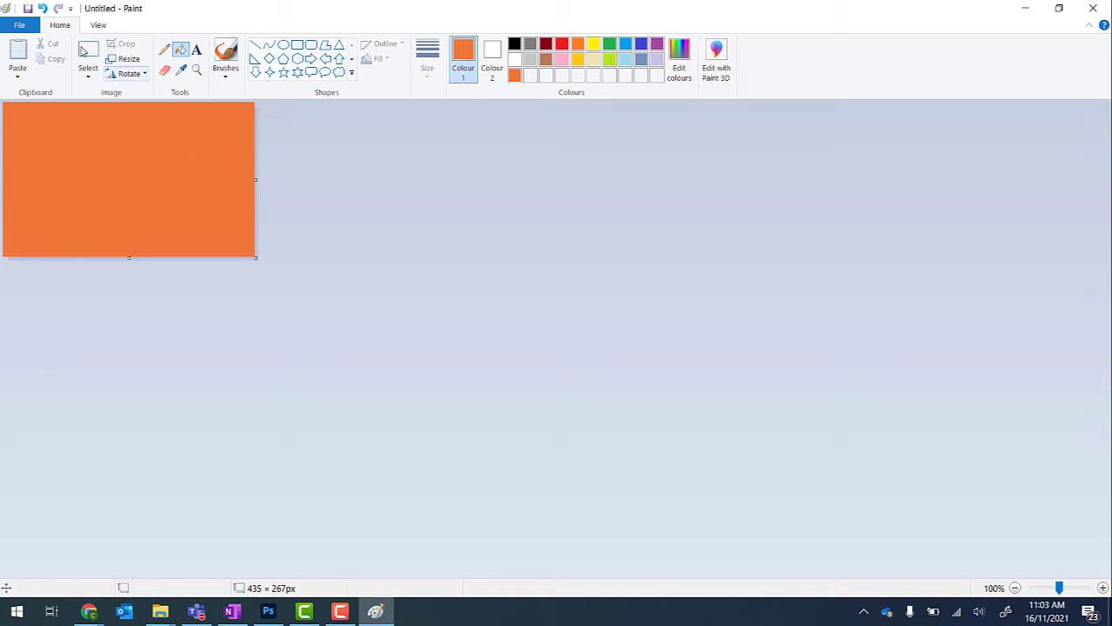
left_click(19, 24)
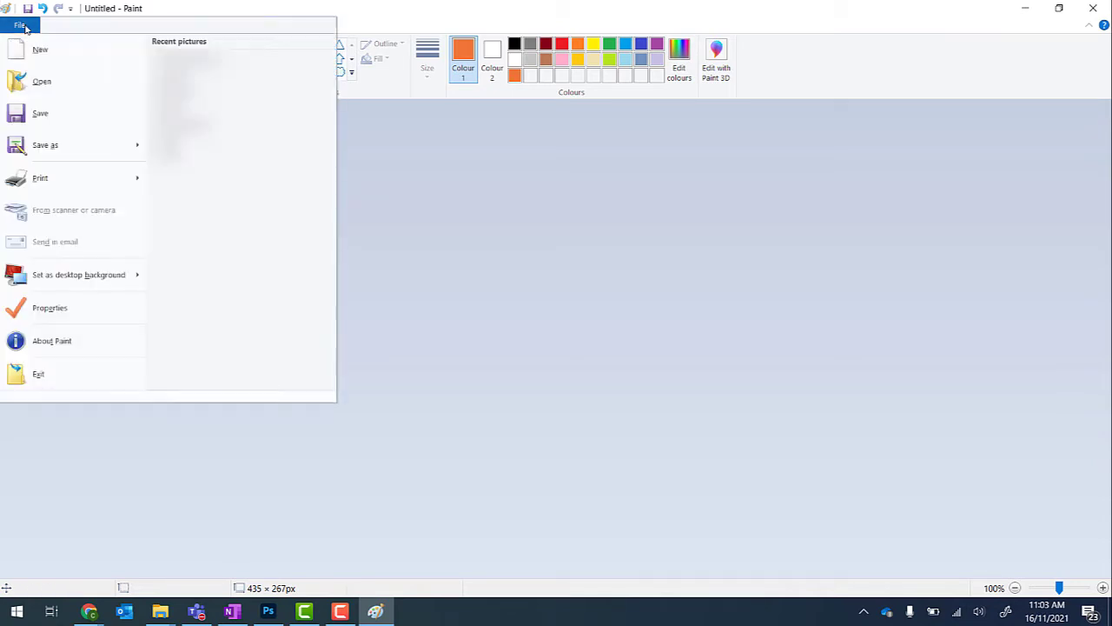
left_click(63, 146)
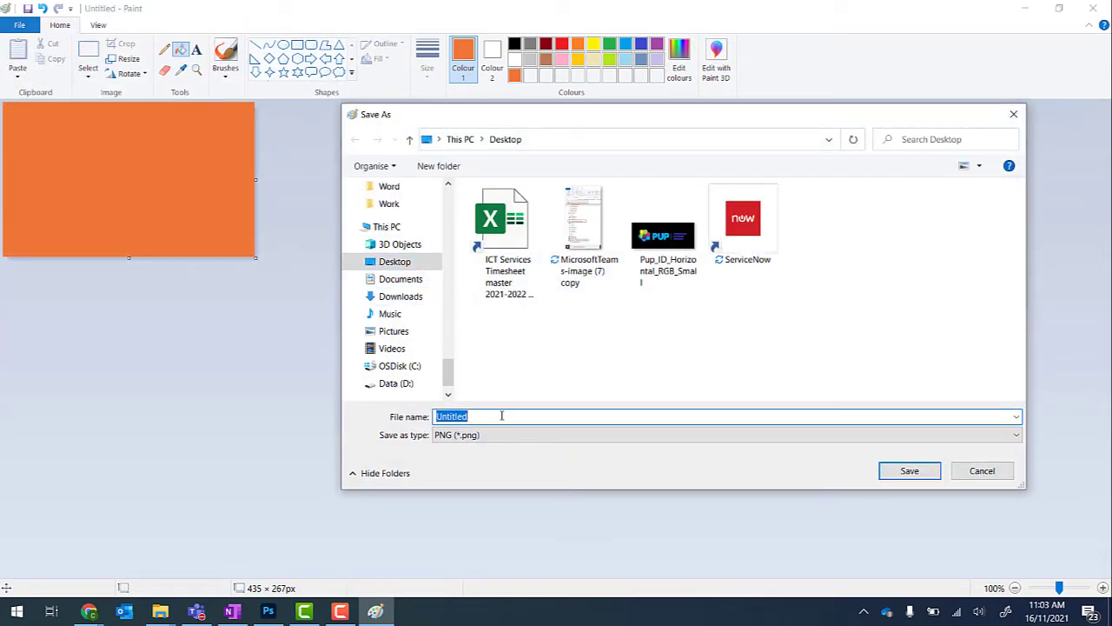
type("orange")
key("Return")
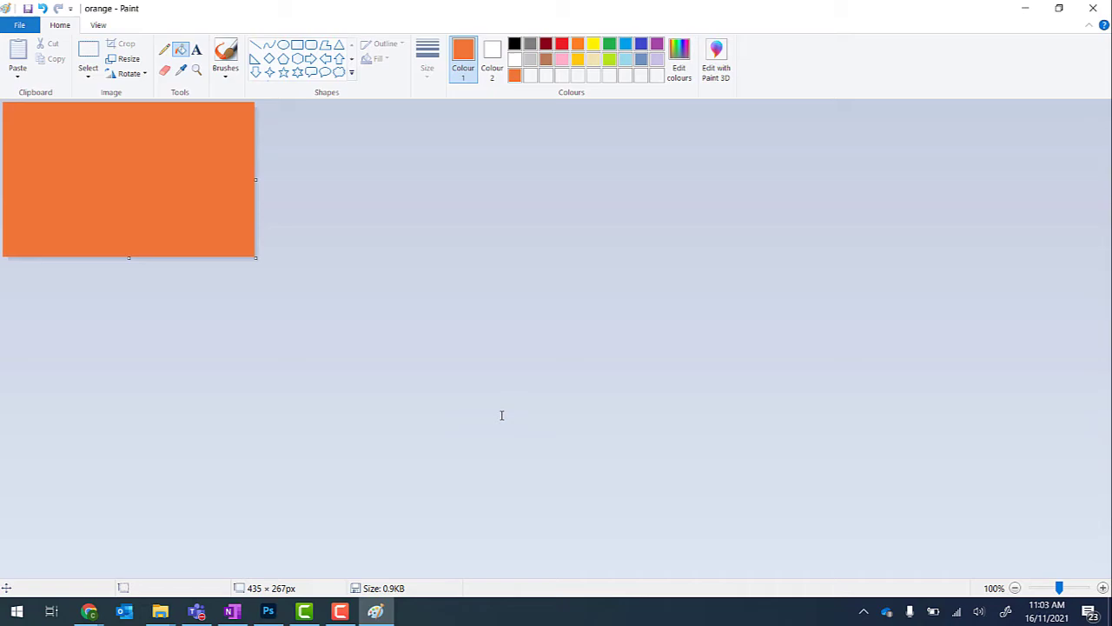
Back in Sway's Storyline, insert an image card below the title card.
left_click(88, 611)
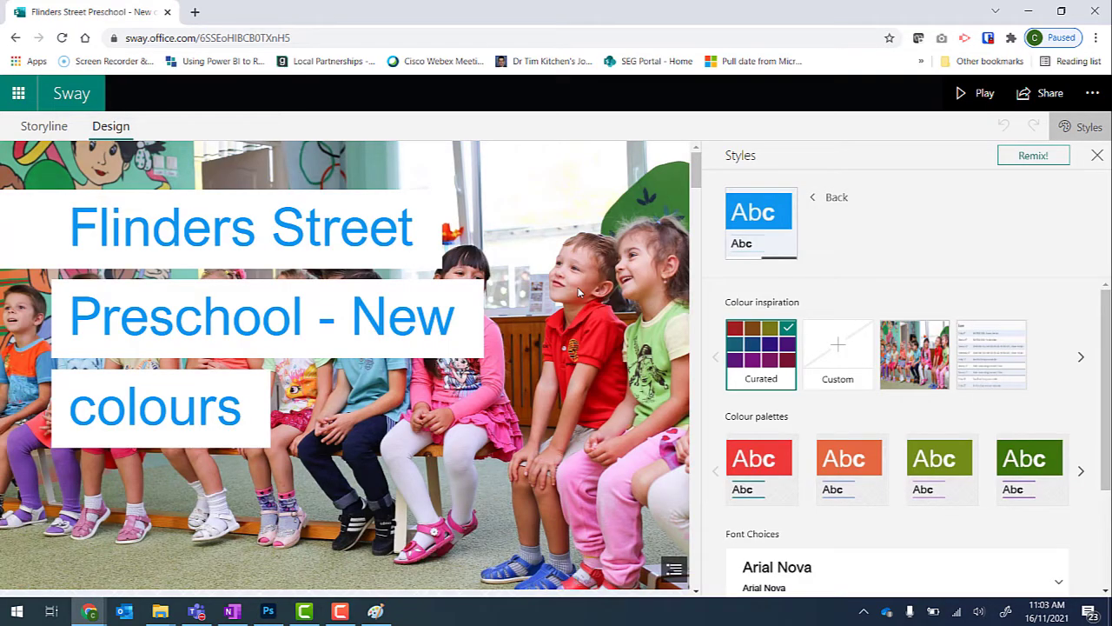
left_click(45, 127)
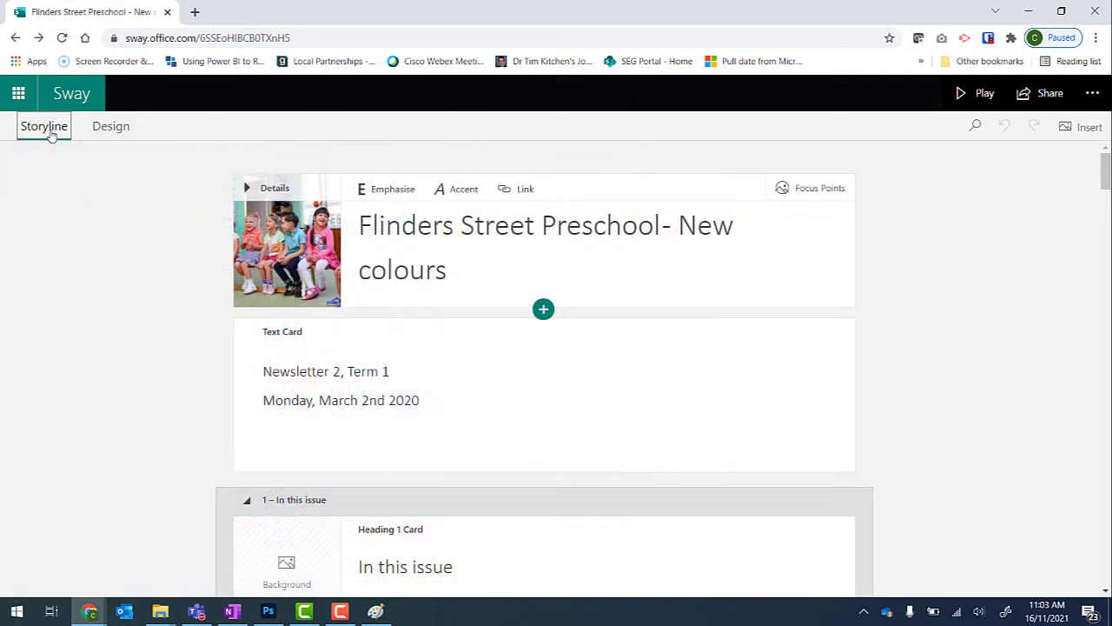
left_click(543, 310)
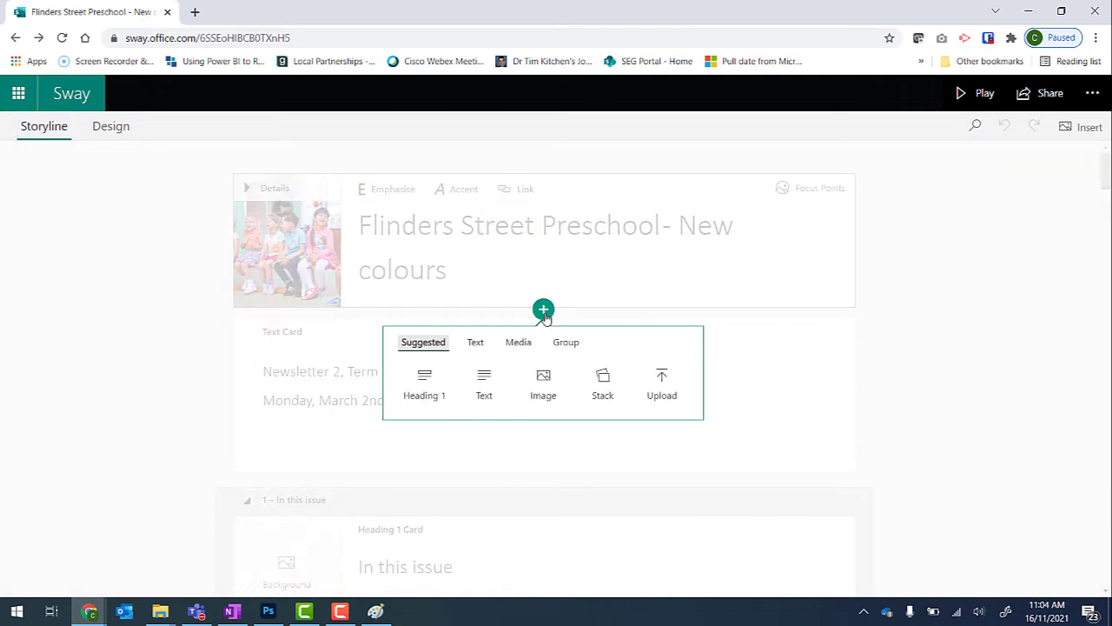
left_click(543, 390)
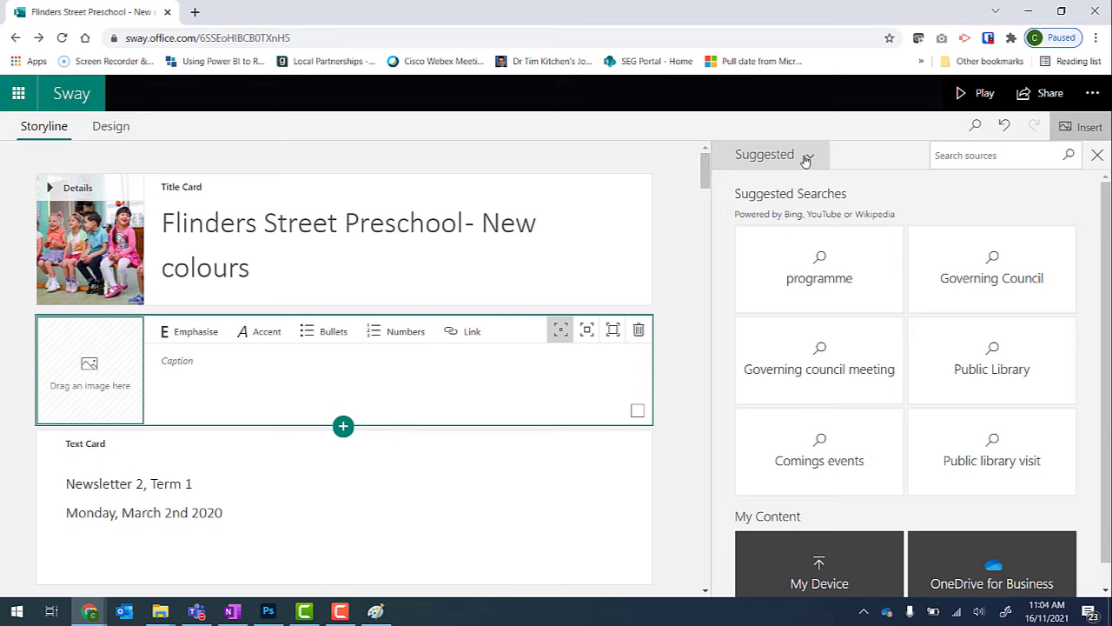
Upload the 'orange' image from the Desktop via My Device into the new card.
left_click(806, 158)
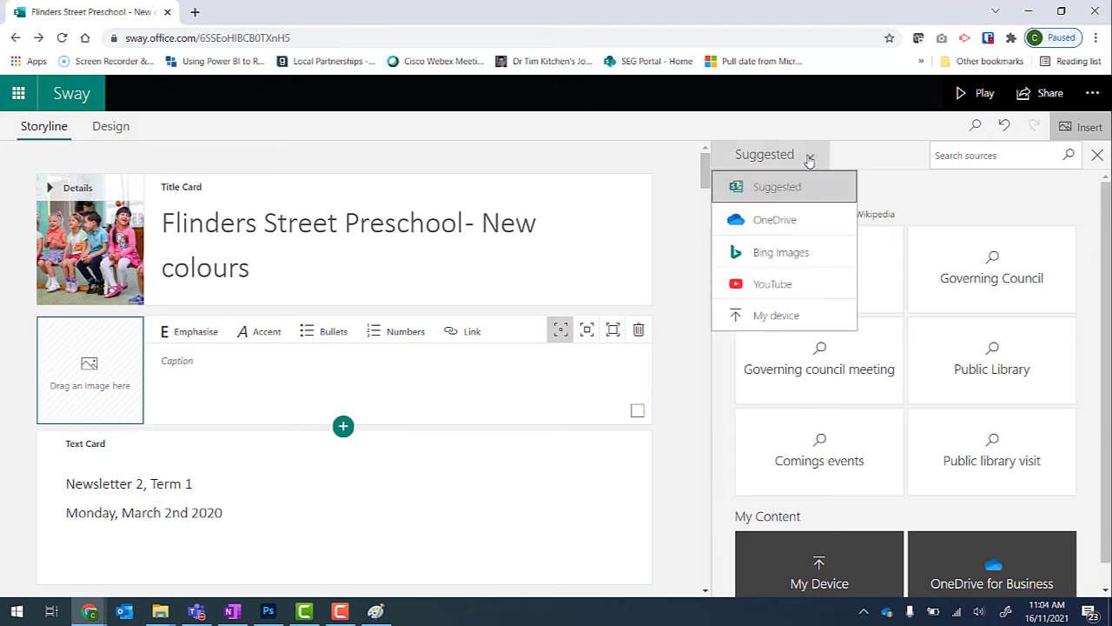
left_click(769, 316)
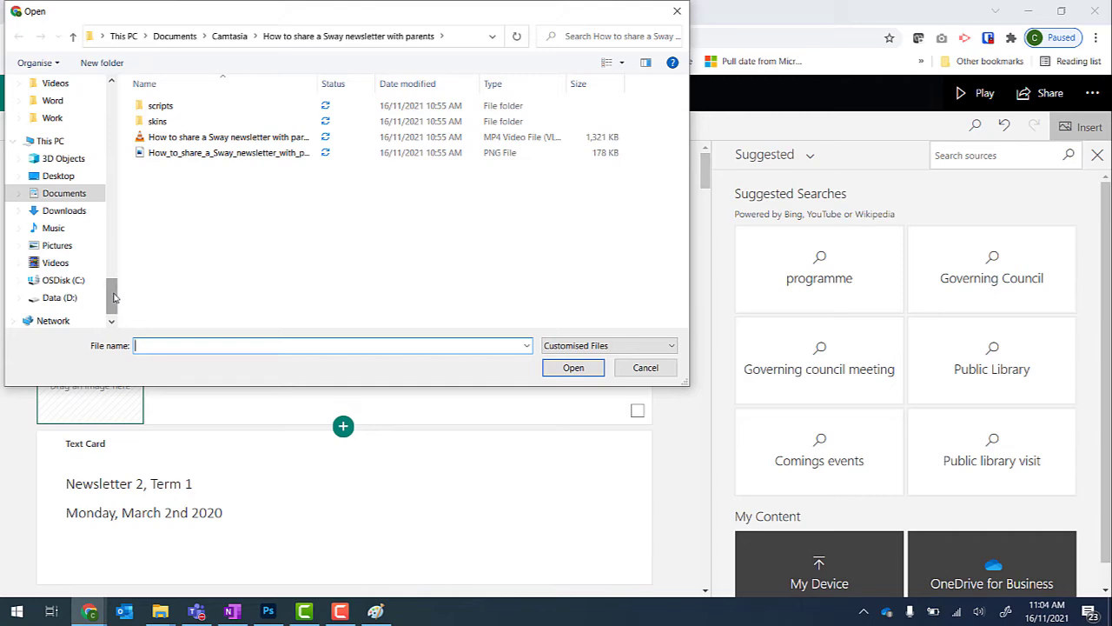
left_click_drag(113, 298, 111, 100)
left_click(58, 182)
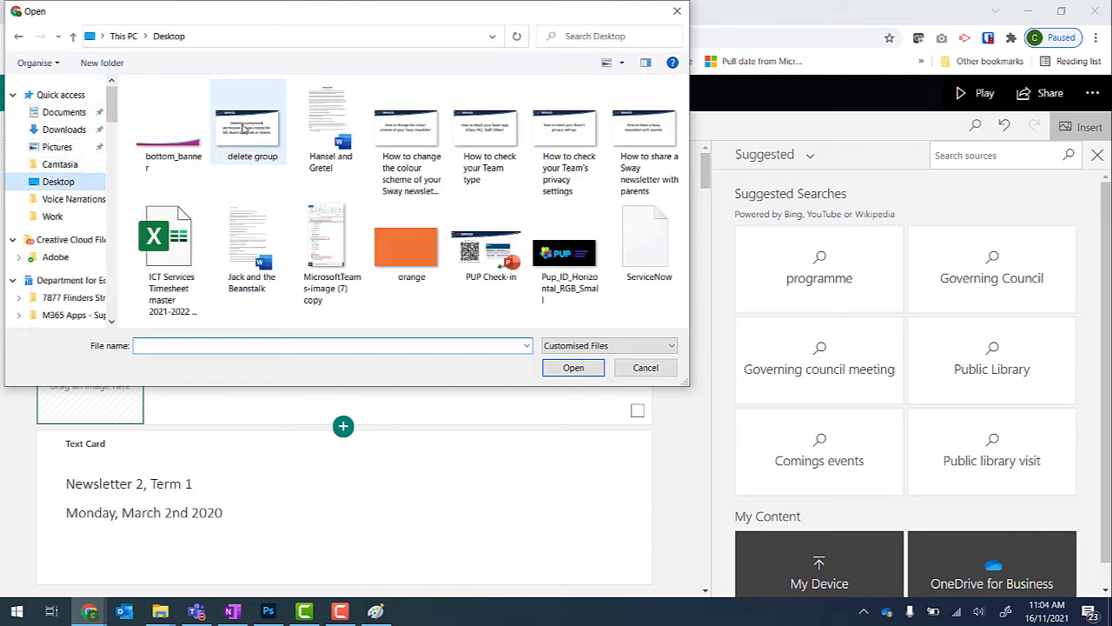
double_click(423, 252)
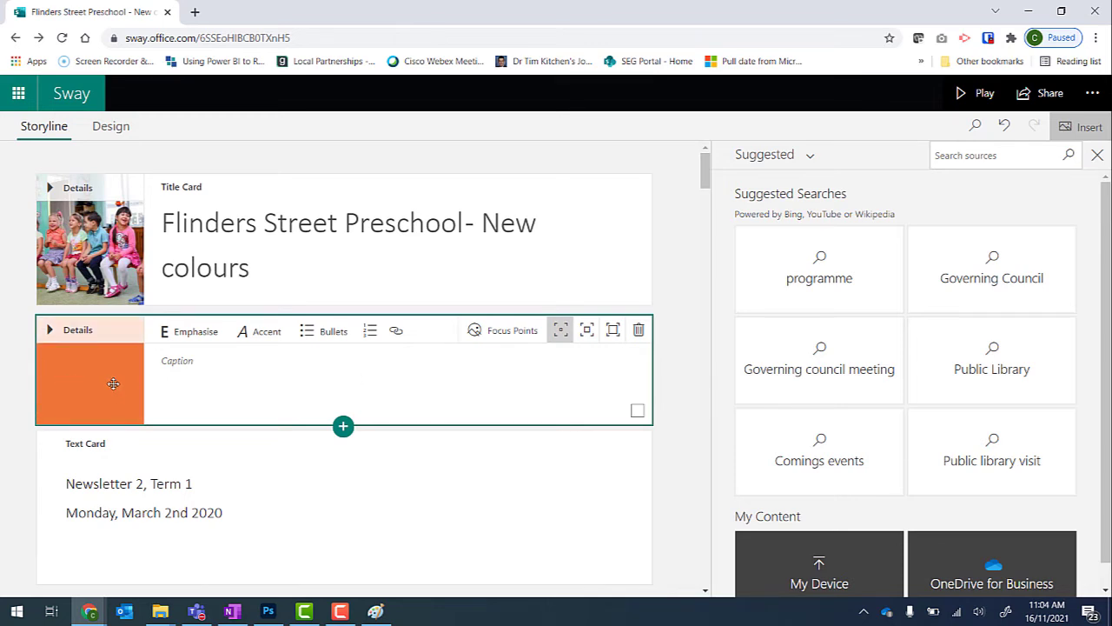
In Design's Styles customisation, choose the orange image as Colour inspiration.
left_click(111, 127)
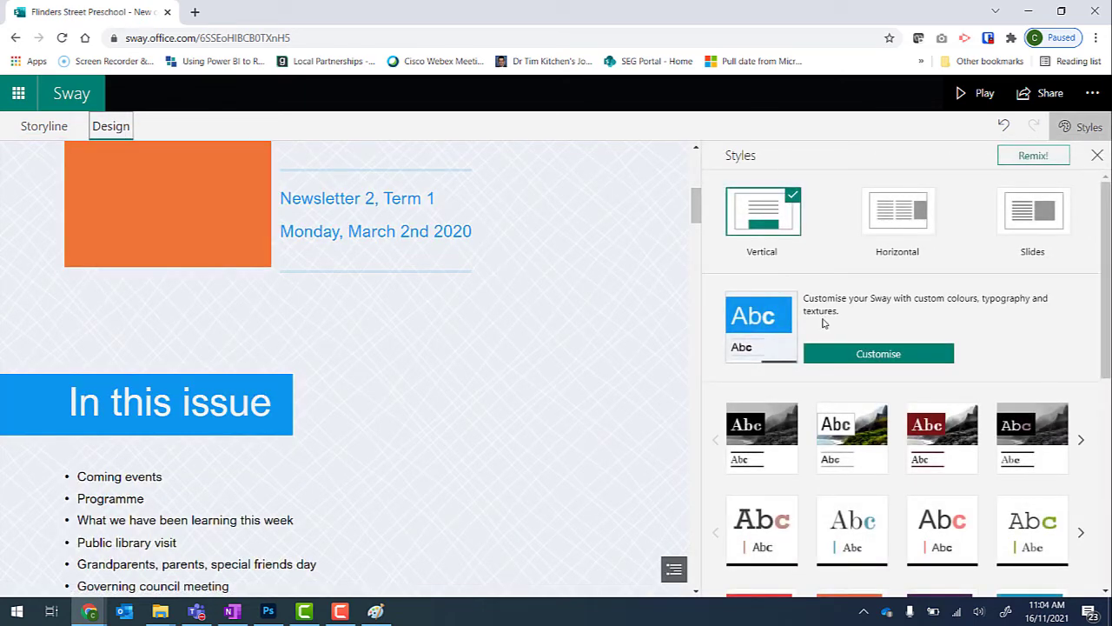
left_click(869, 360)
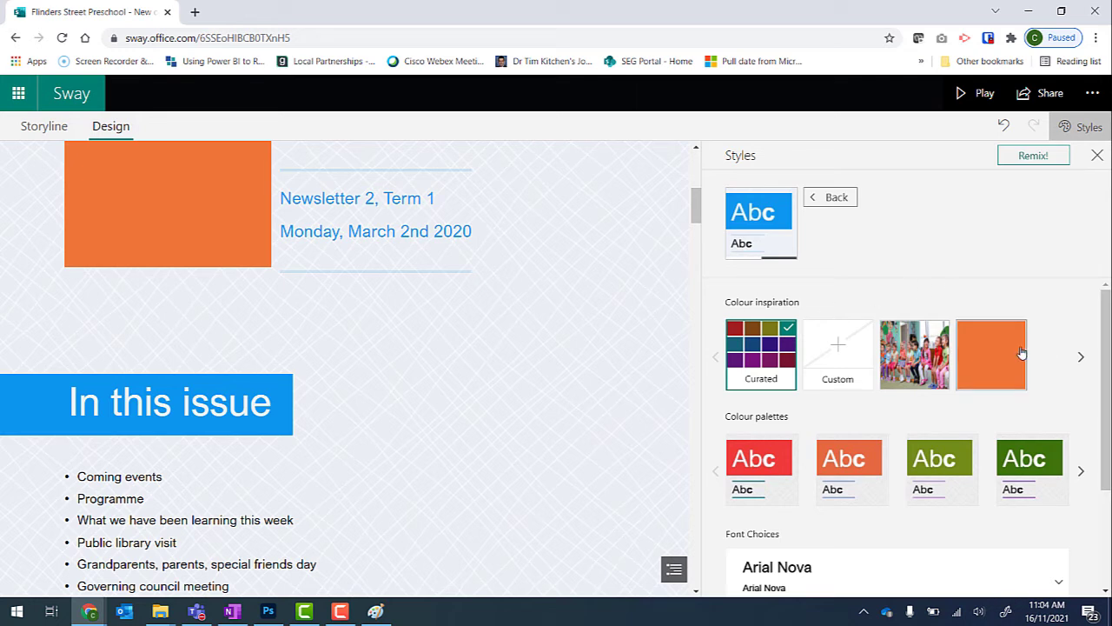
left_click(988, 353)
Try Colour palettes 2 and 3, then apply Colour Palette 13 with orange heading banners.
left_click(865, 477)
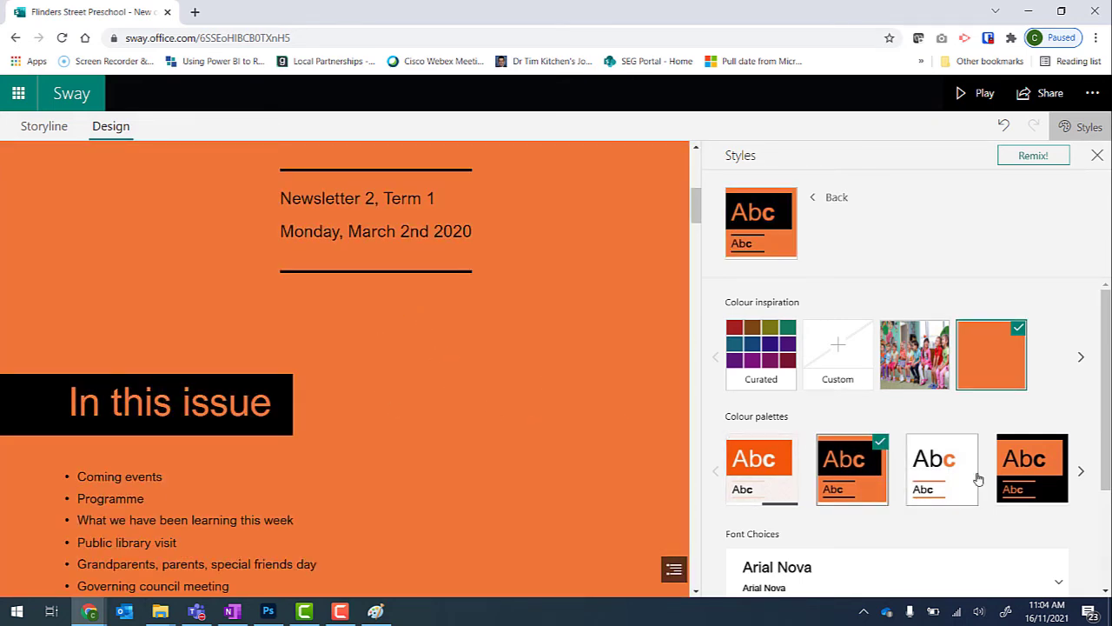
left_click(942, 477)
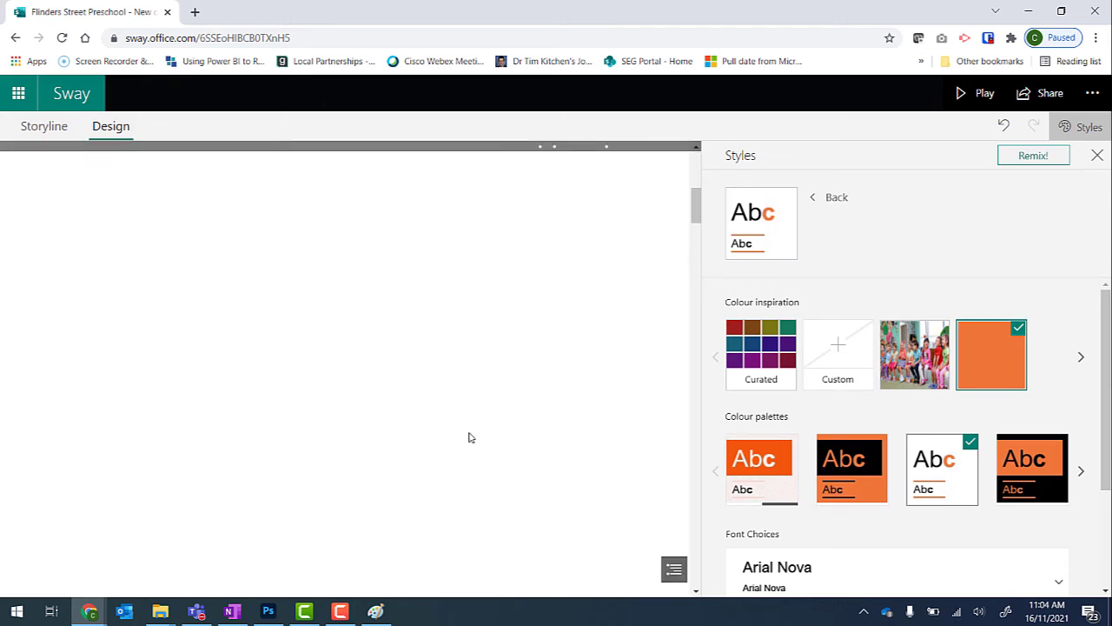
scroll(389, 346, "up", 3)
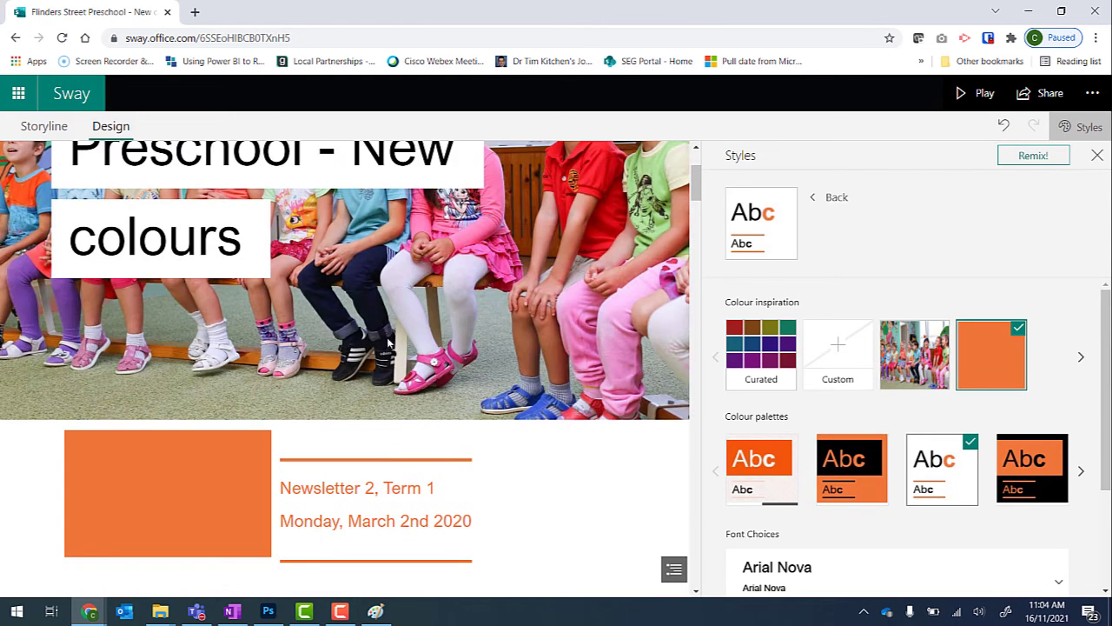
scroll(387, 341, "down", 4)
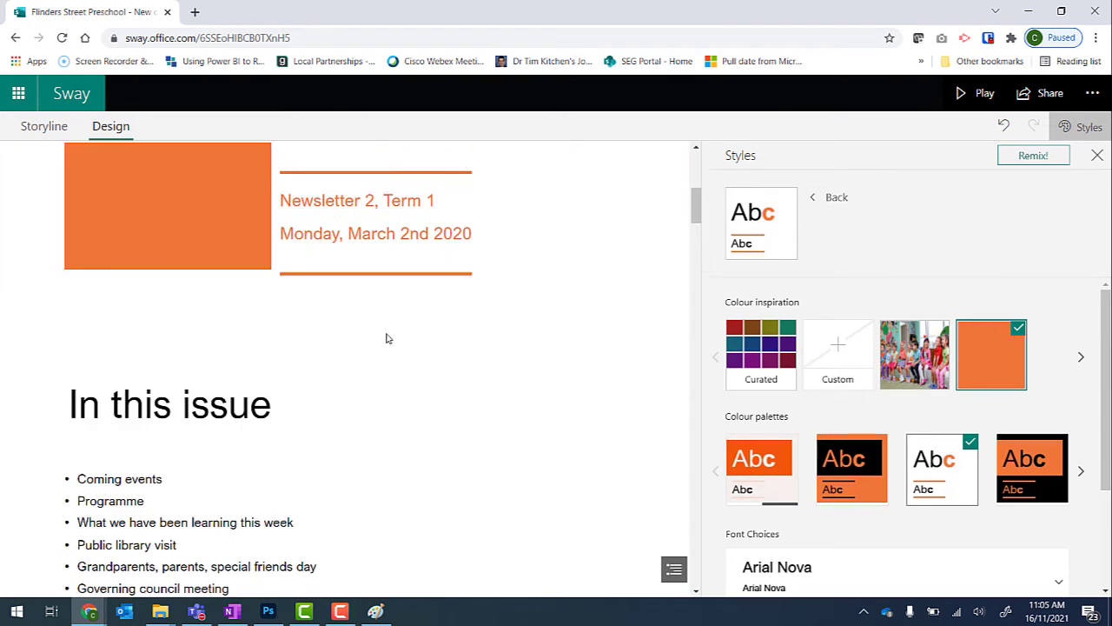
left_click(1080, 471)
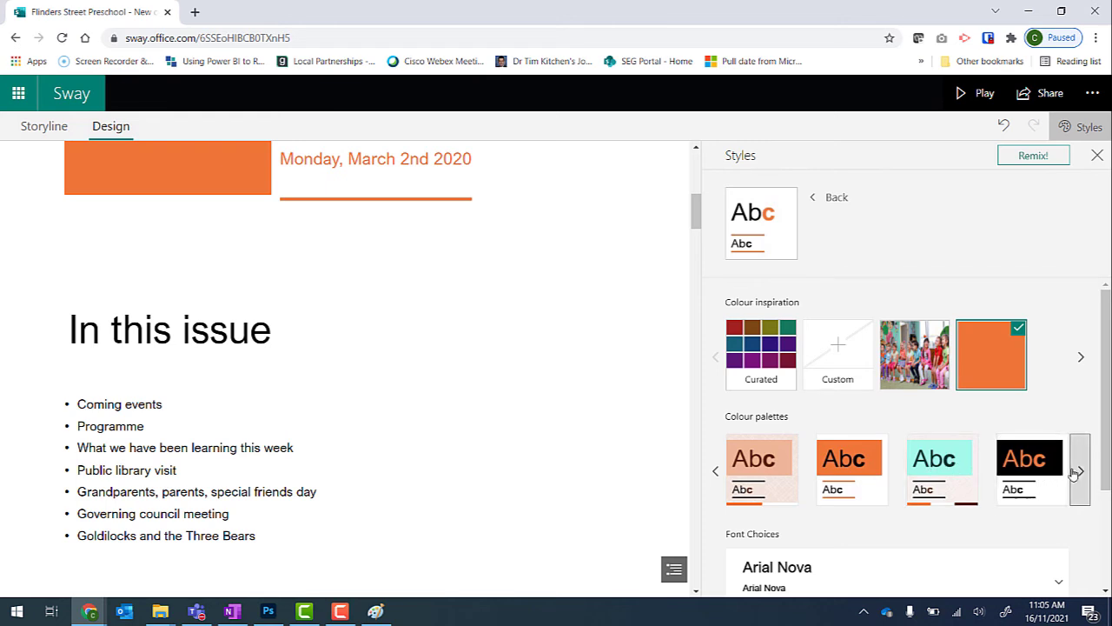
left_click(1079, 471)
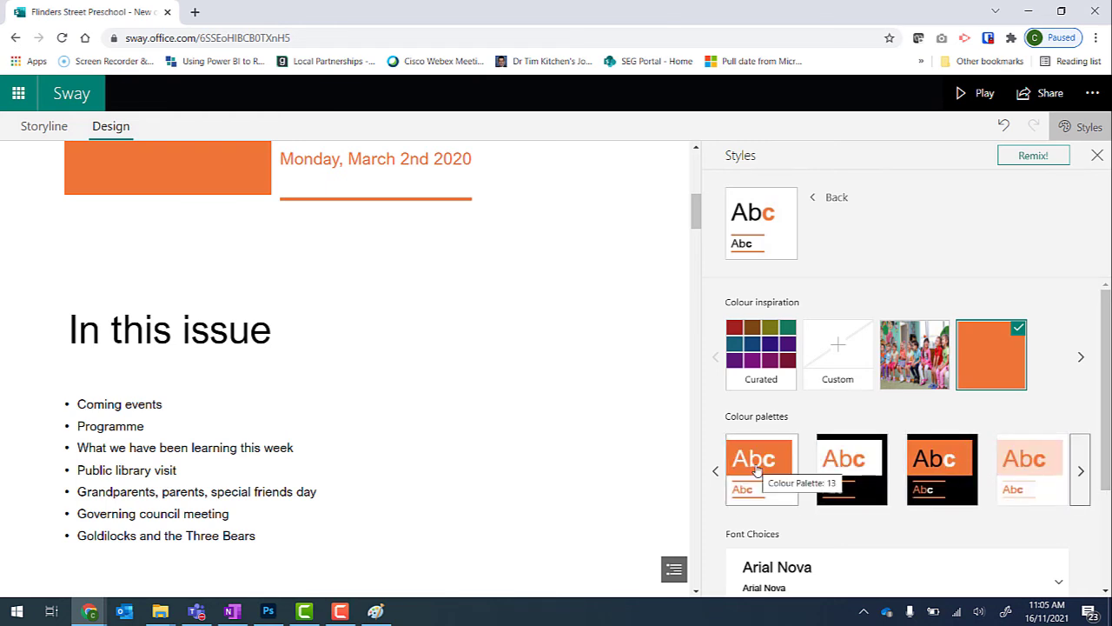
left_click(756, 470)
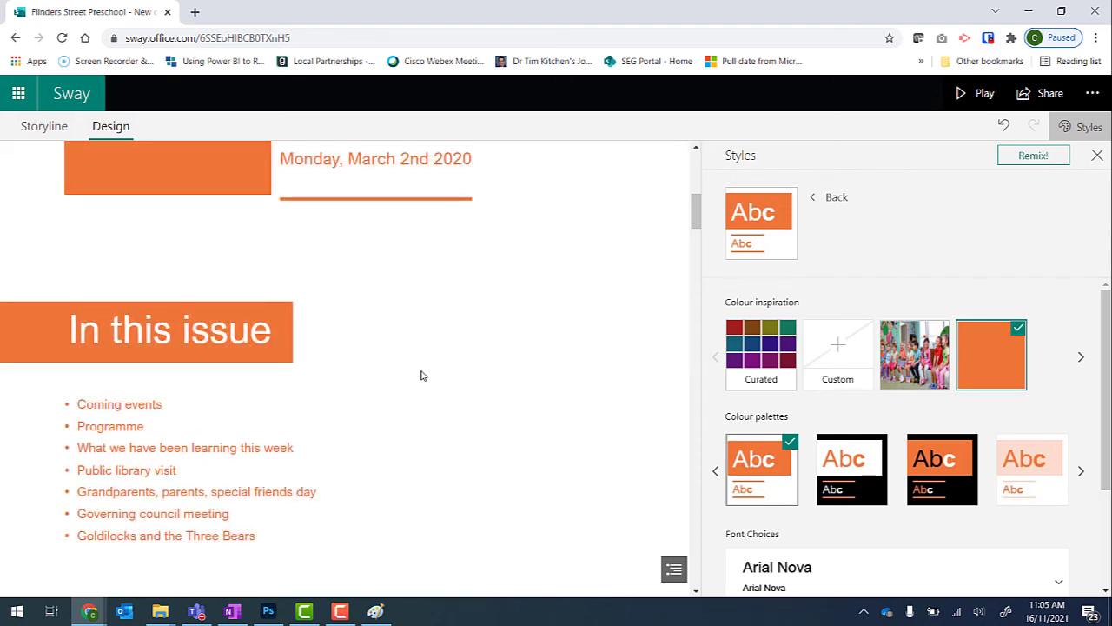
scroll(419, 368, "up", 4)
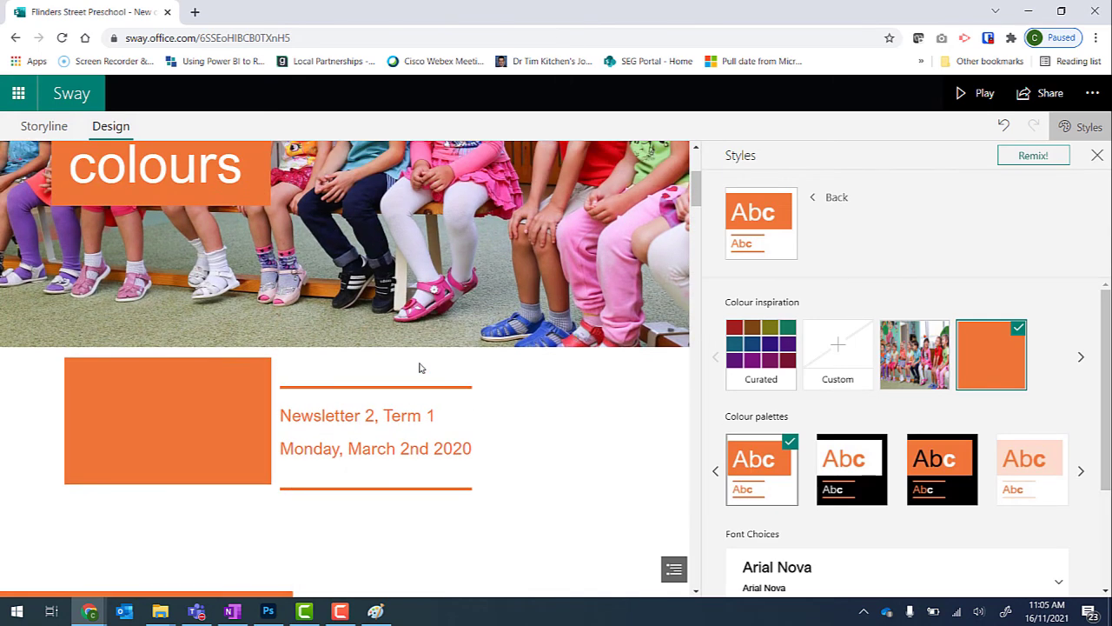
In the Storyline, delete the orange image card below the title card.
left_click(45, 127)
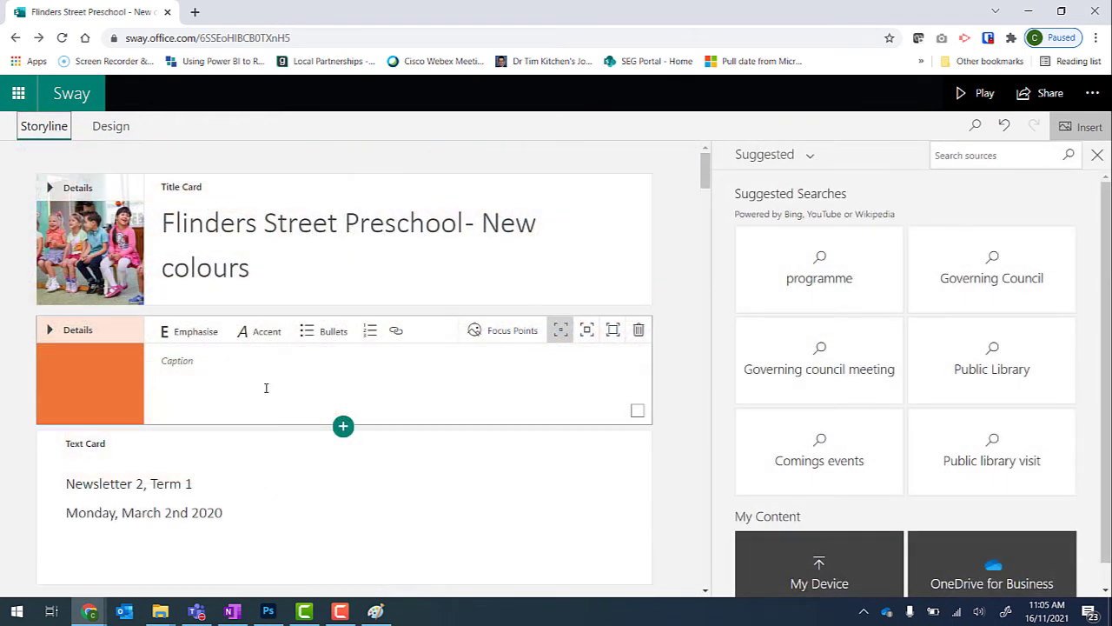
left_click(274, 387)
left_click(640, 331)
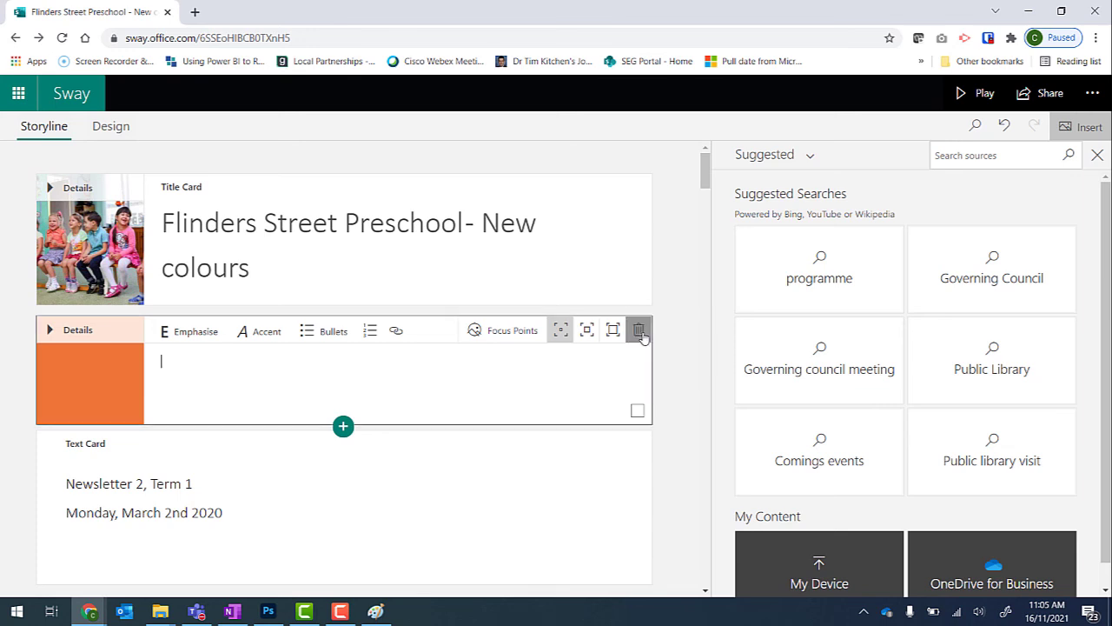
Play the newsletter and scroll down to the Comings events June table.
left_click(973, 99)
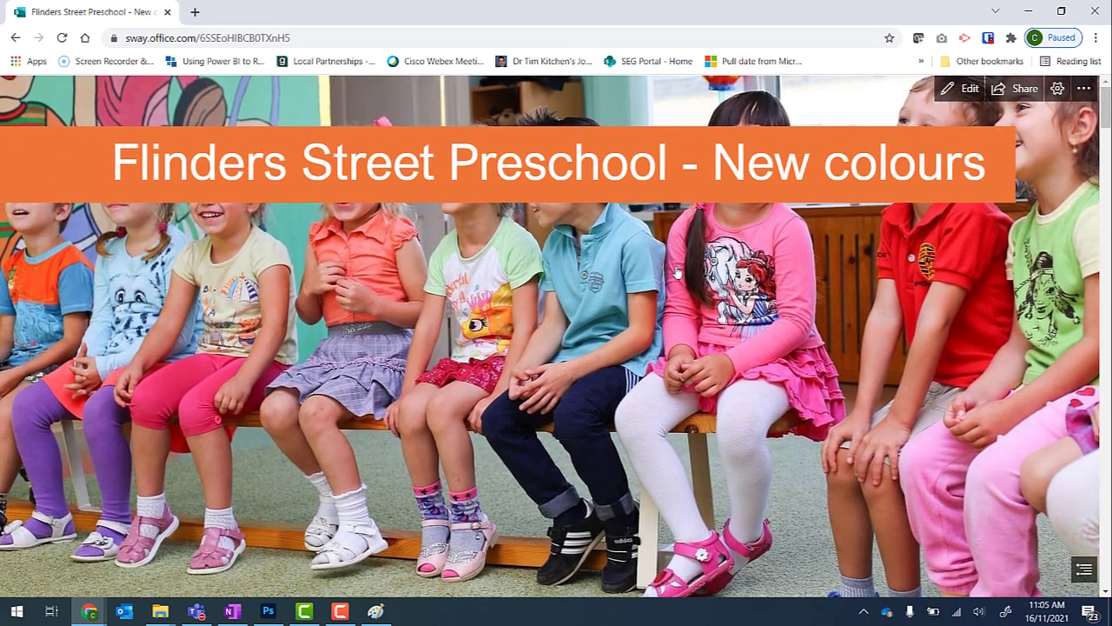
scroll(702, 319, "down", 10)
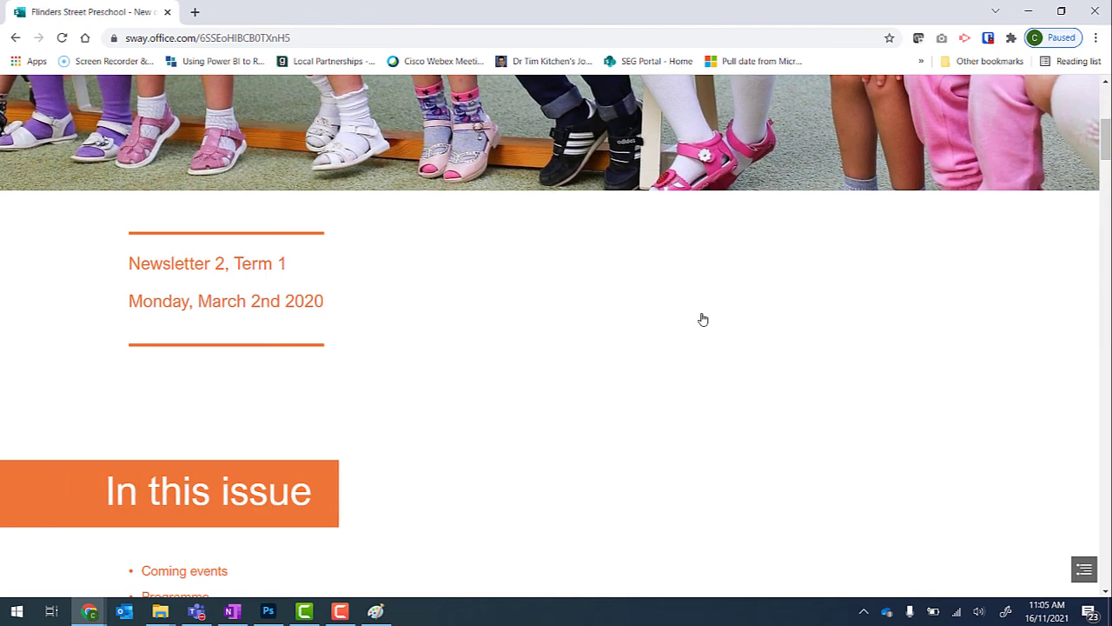
scroll(702, 319, "down", 6)
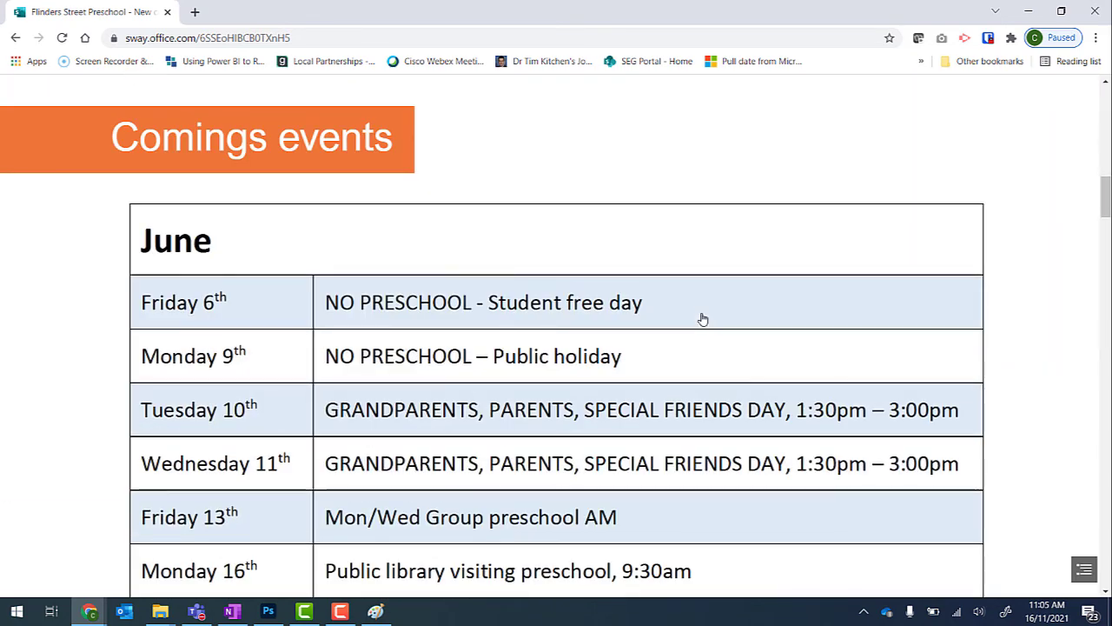